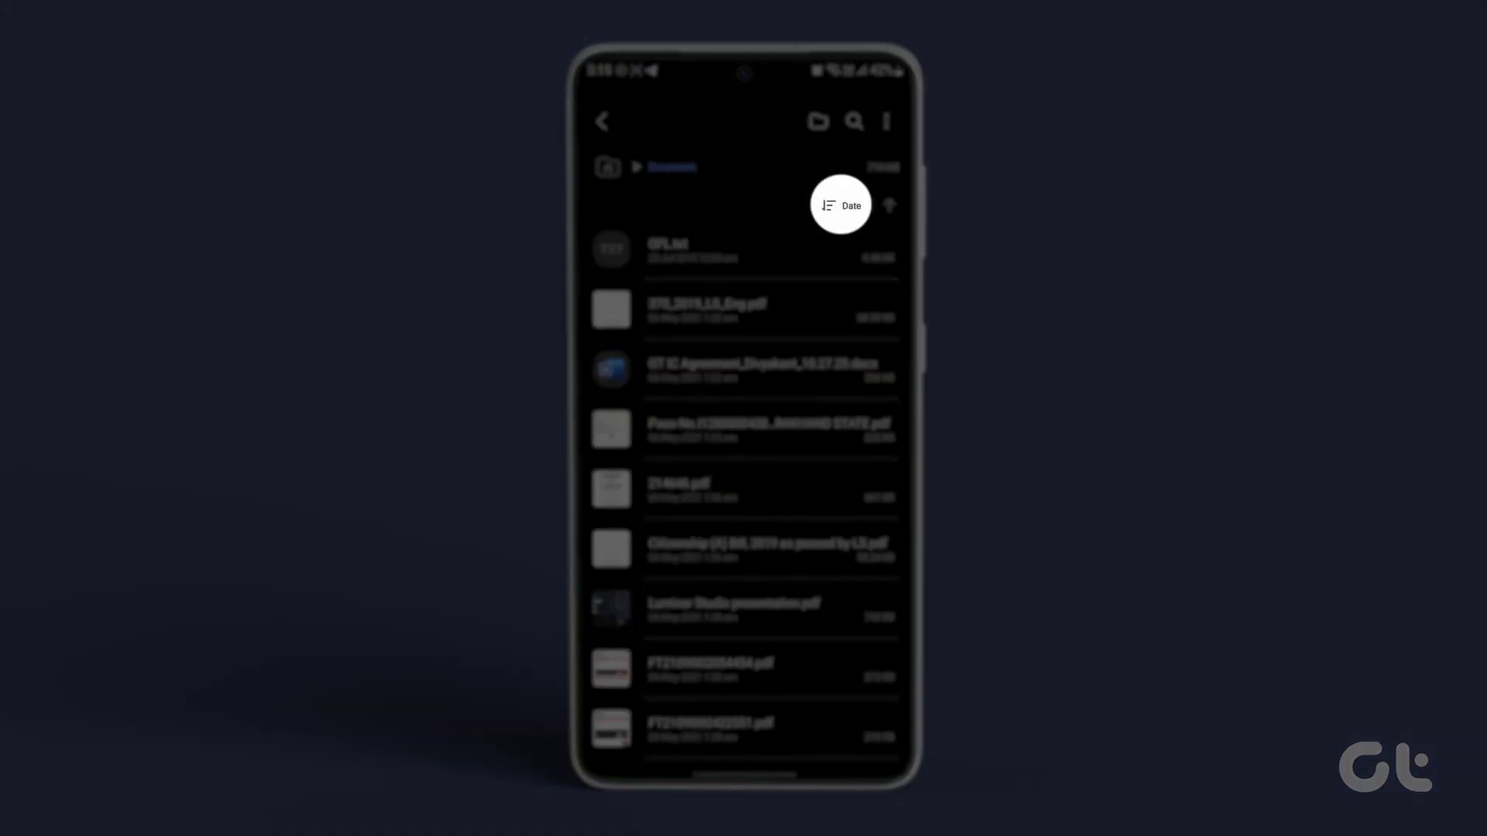
- Check the Date sort options for the Documents list, then return to My Files home
{"action": "left_click", "coordinate": [841, 205]}
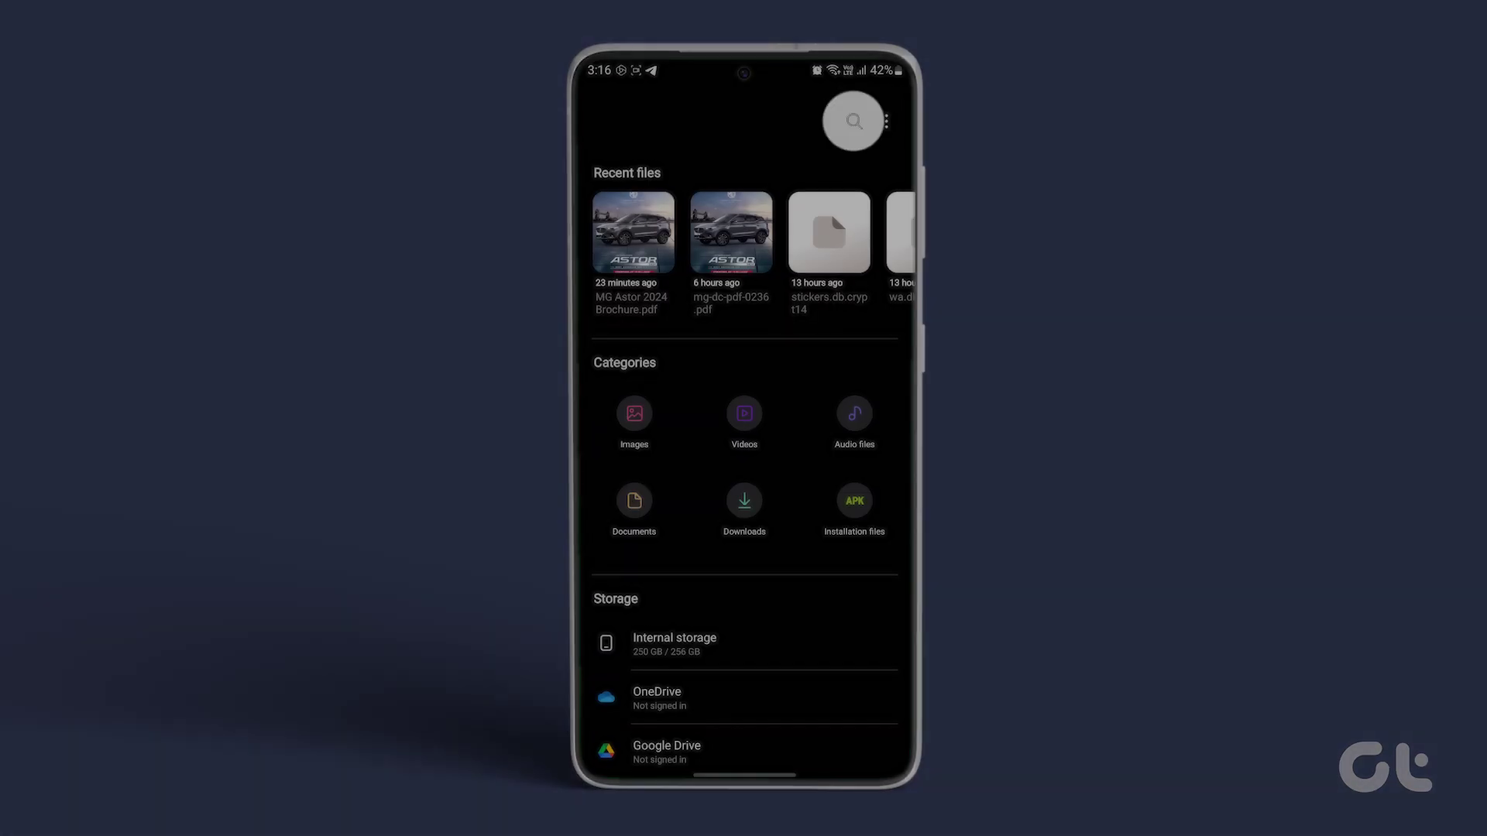
- Open search with 'Search inside files' enabled and start entering the query astor
{"action": "left_click", "coordinate": [853, 121]}
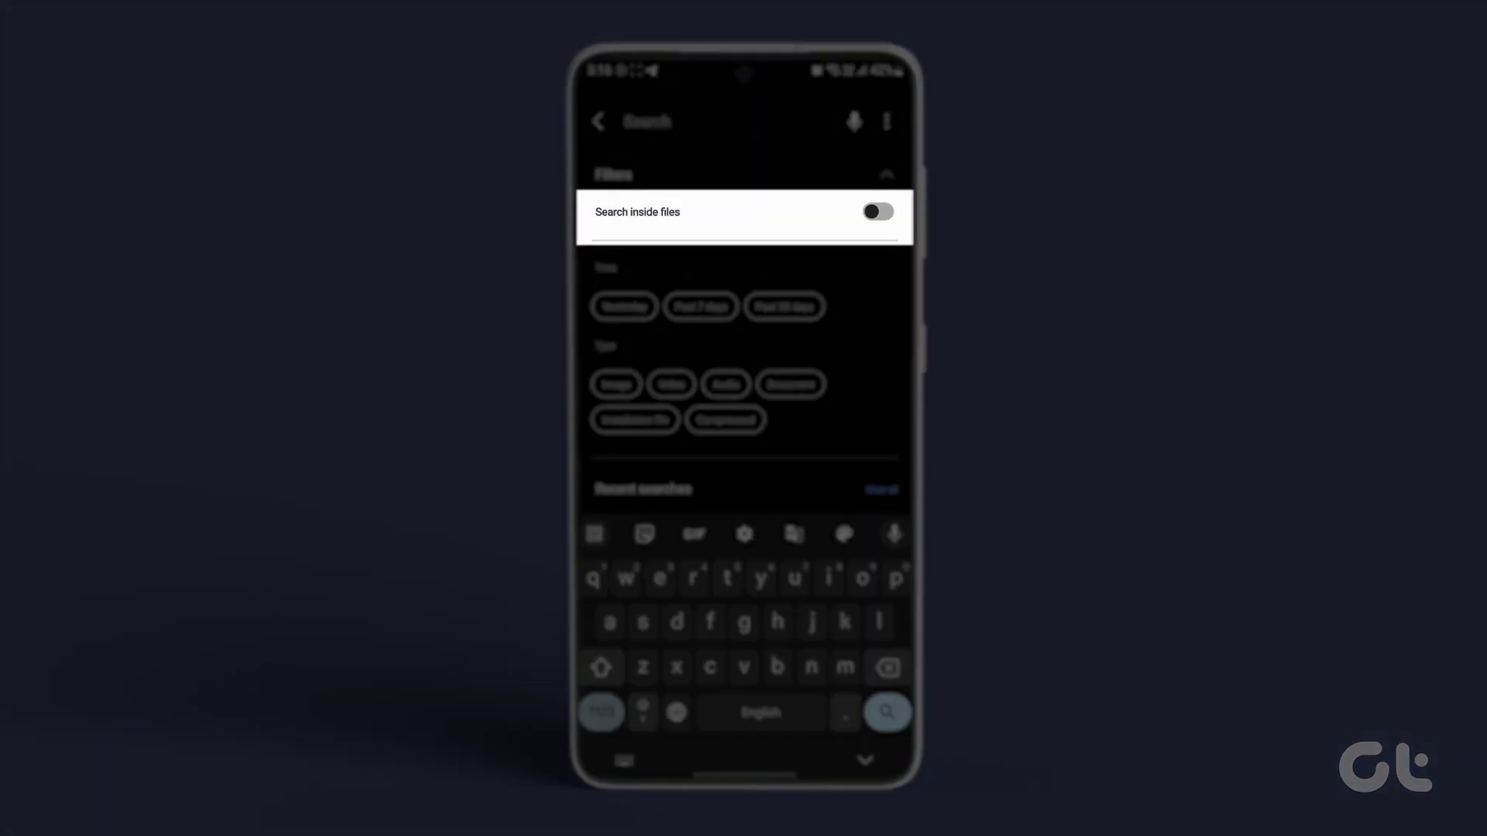
{"action": "left_click", "coordinate": [879, 211]}
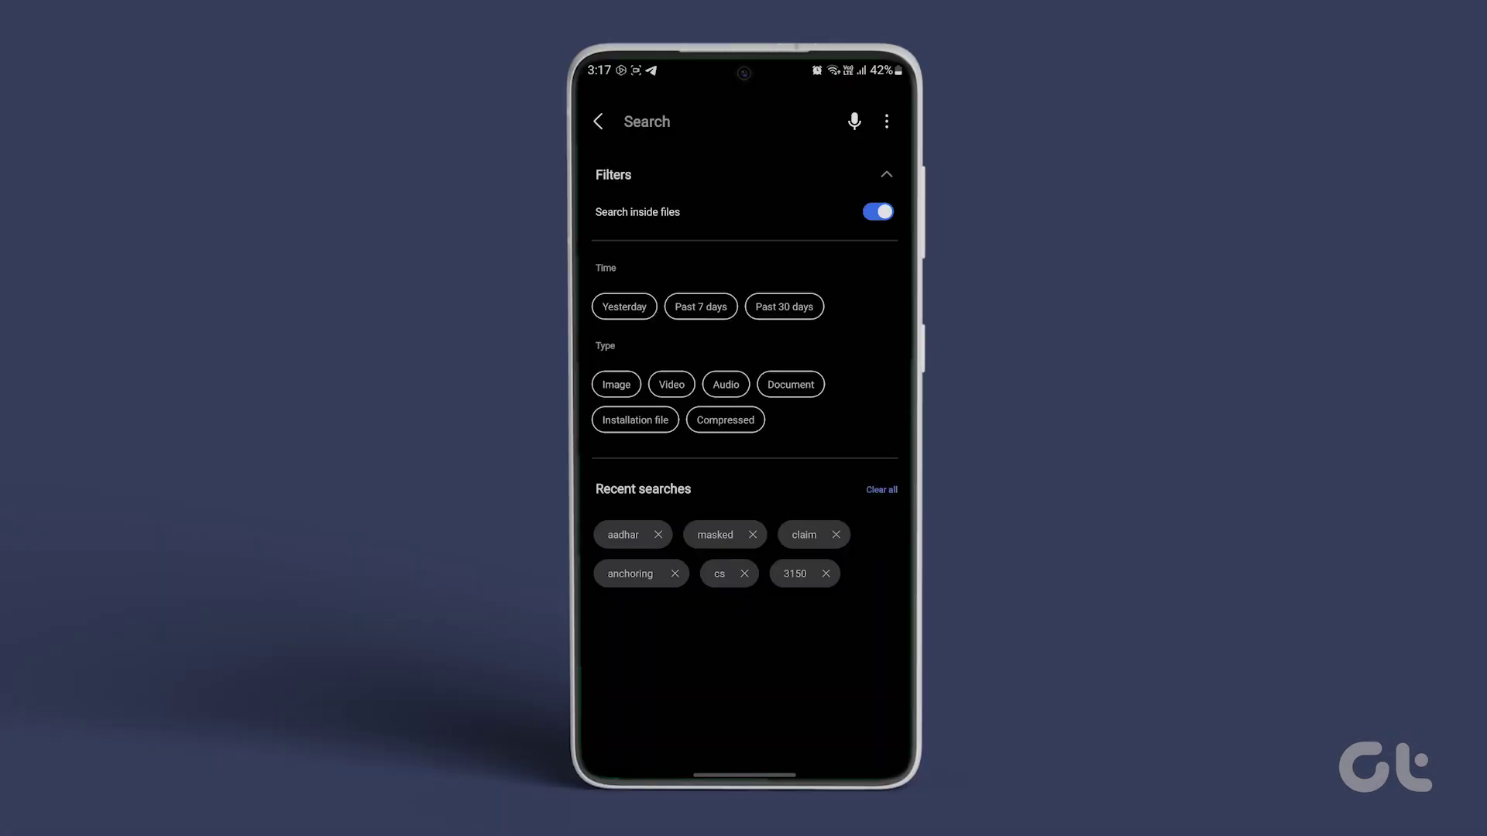
{"action": "left_click", "coordinate": [647, 121]}
{"action": "type", "text": "asto"}
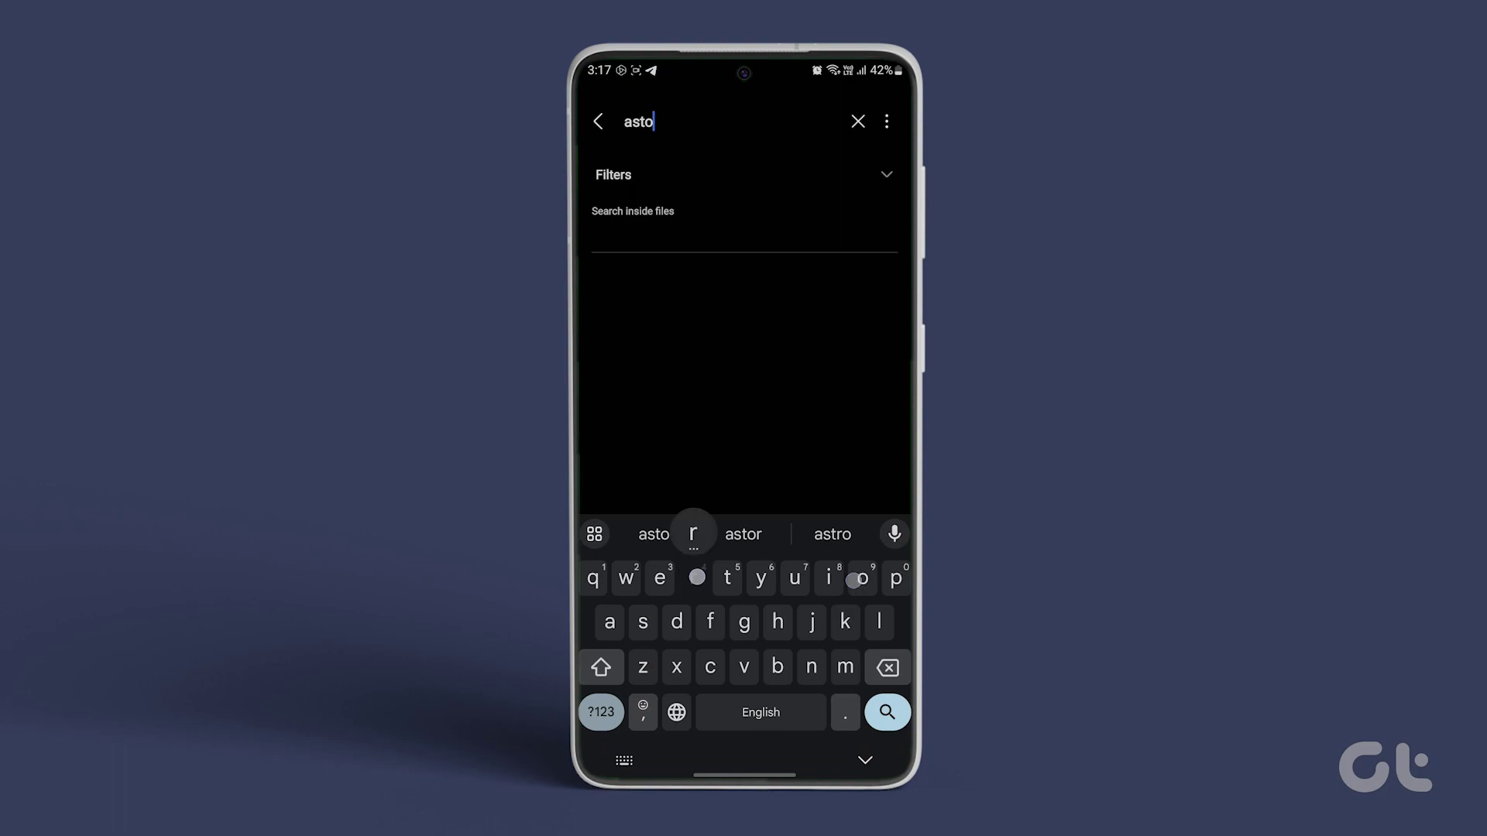
{"action": "type", "text": "r"}
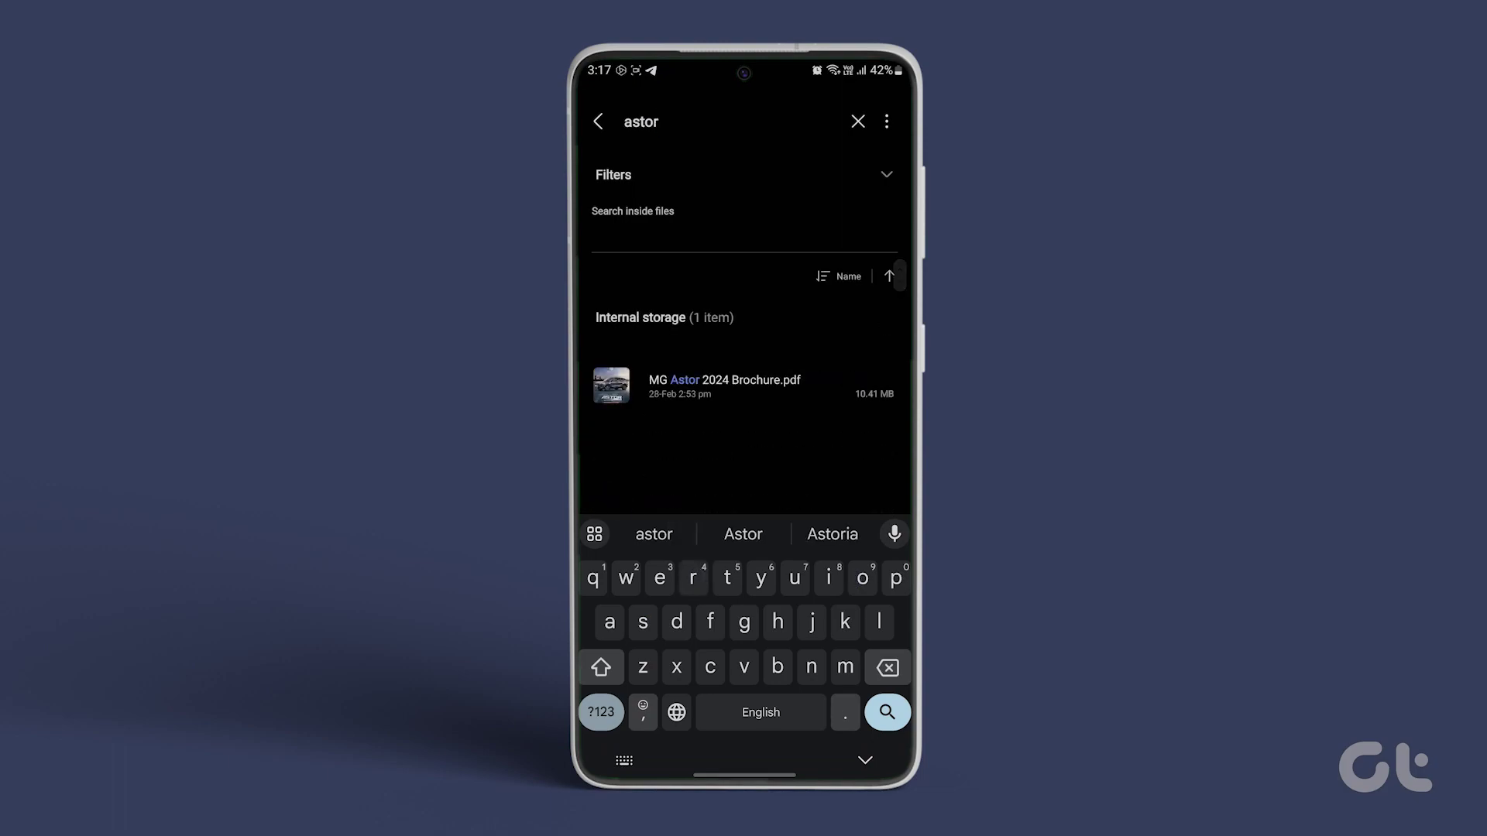